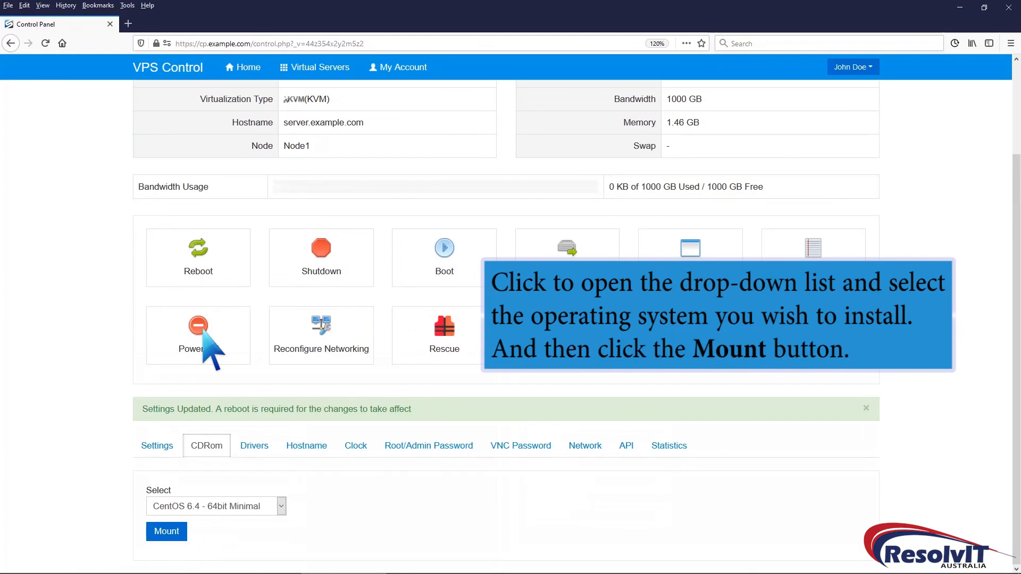
Step: Mount the CentOS 8.3 - 64bit Minimal image as the virtual server's CD-ROM
click(281, 506)
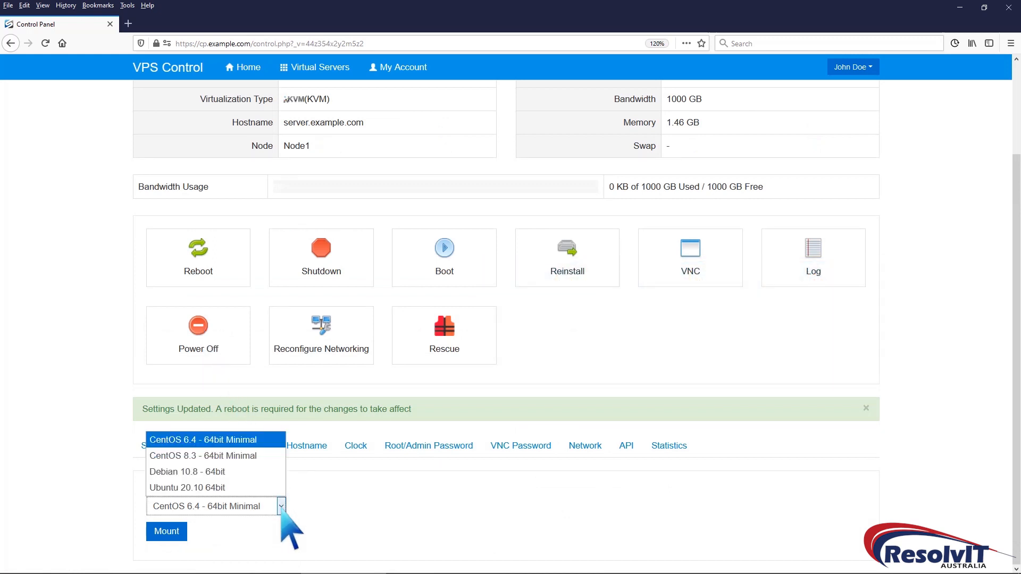
click(250, 456)
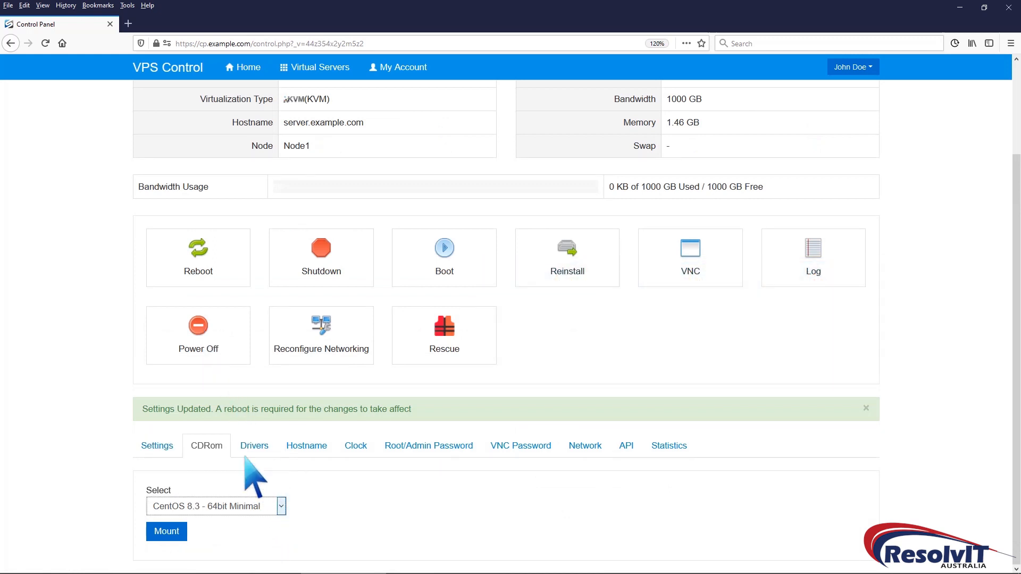
click(166, 532)
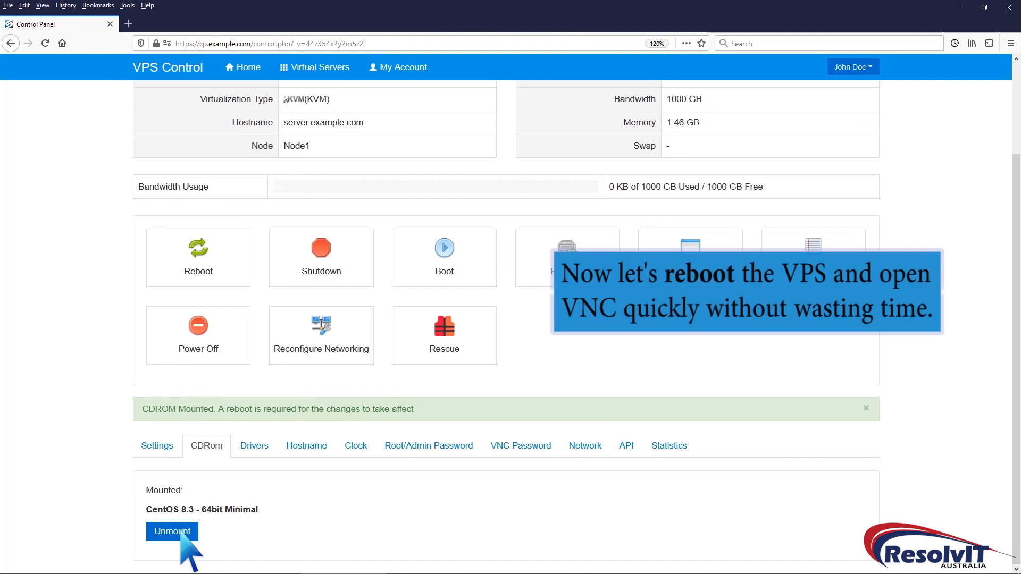
Step: Reboot the virtual server so it starts from the mounted CD-ROM image, and dismiss the completion message
click(193, 268)
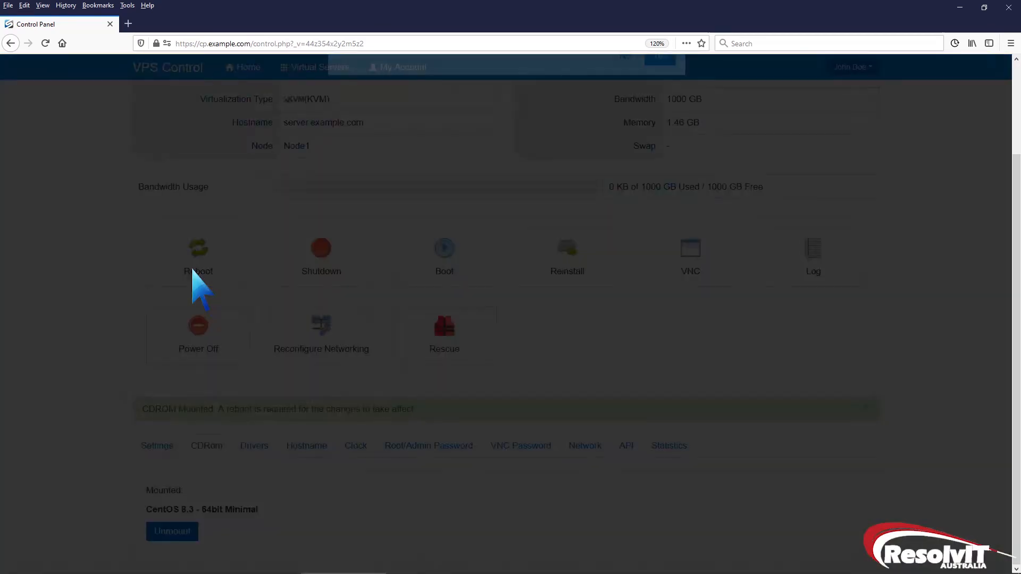
click(659, 196)
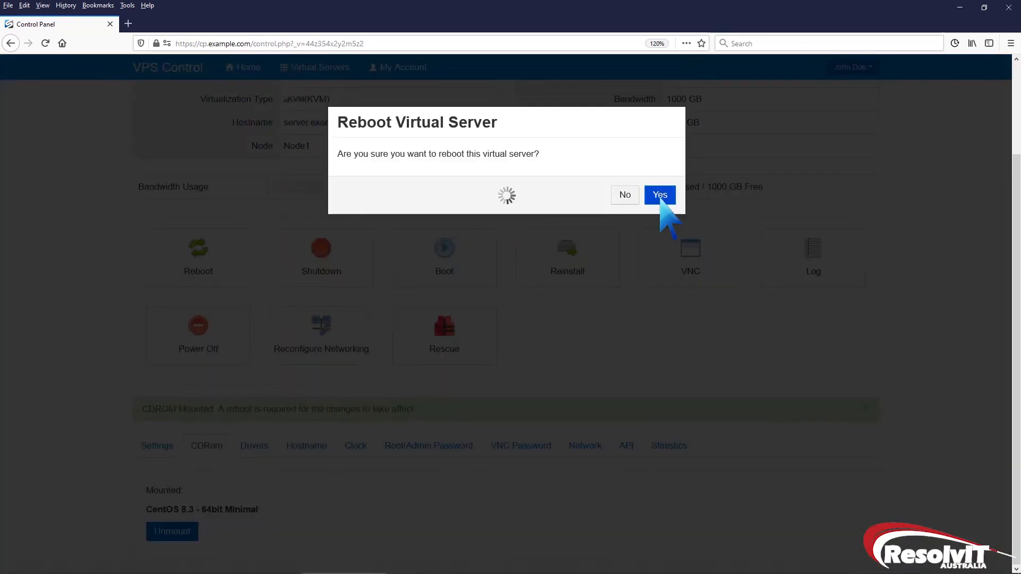
click(664, 181)
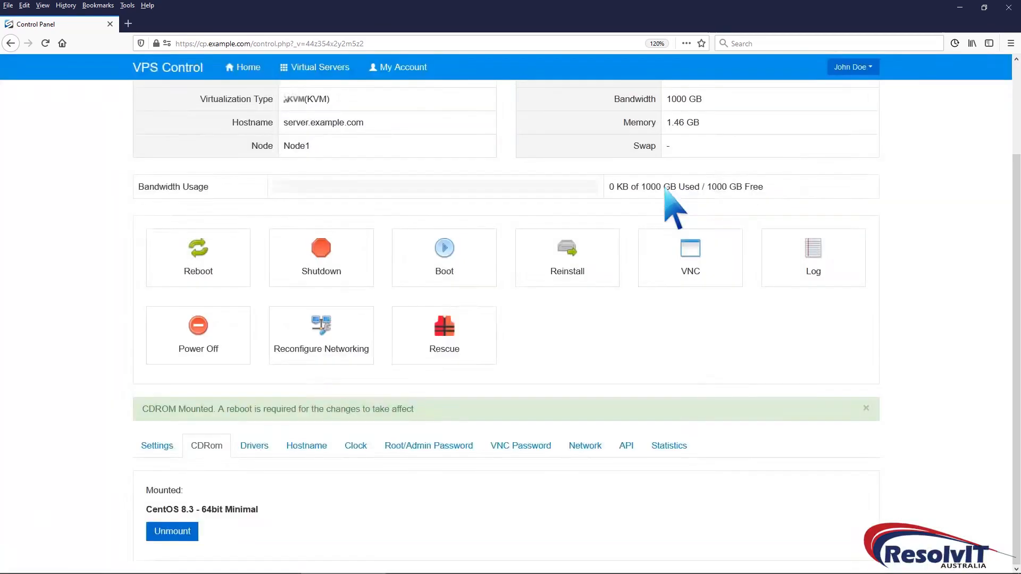
Step: Connect to the server's VNC console with the HTML5 VNC Client SSL and maximize the console window
click(691, 257)
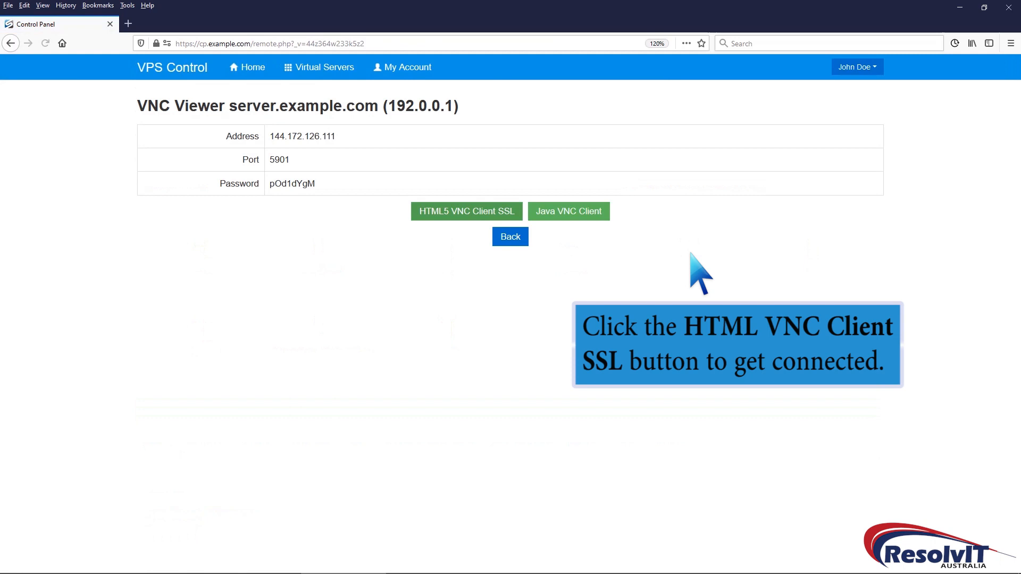
click(509, 212)
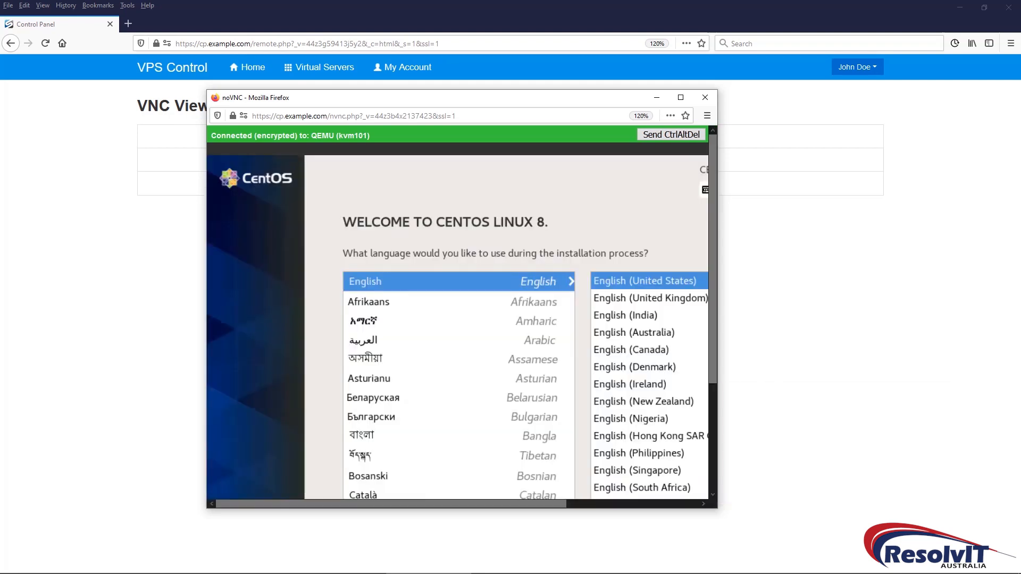
click(680, 98)
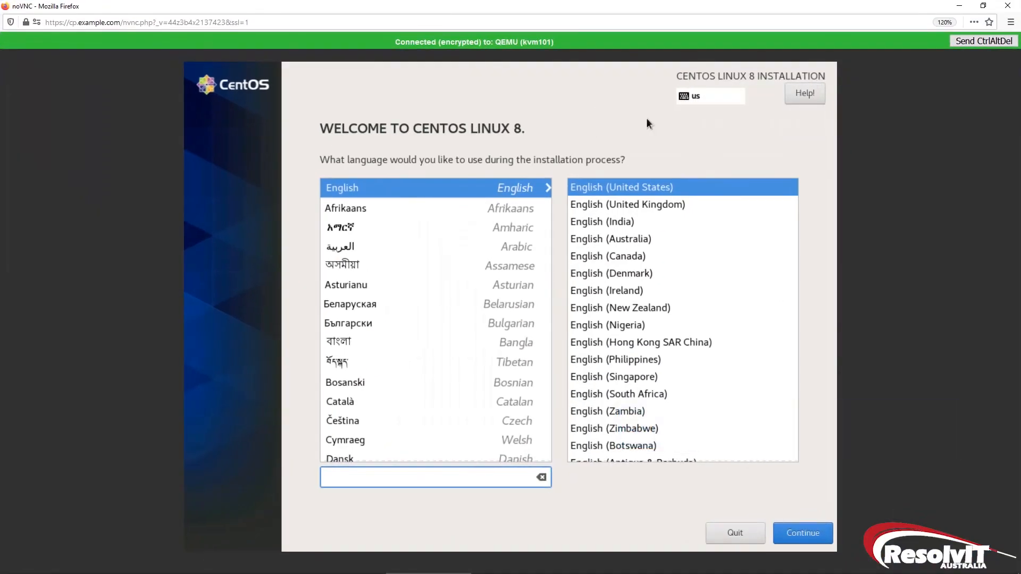
Step: Accept English (United States) as the installation language and choose the 15 GiB vda disk as installation destination with automatic storage configuration
click(809, 531)
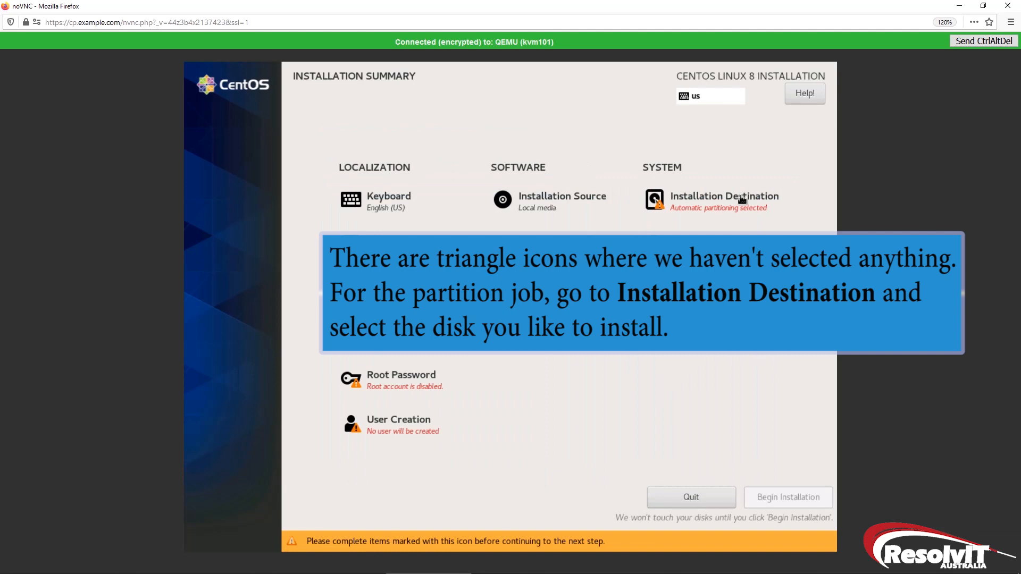
click(742, 199)
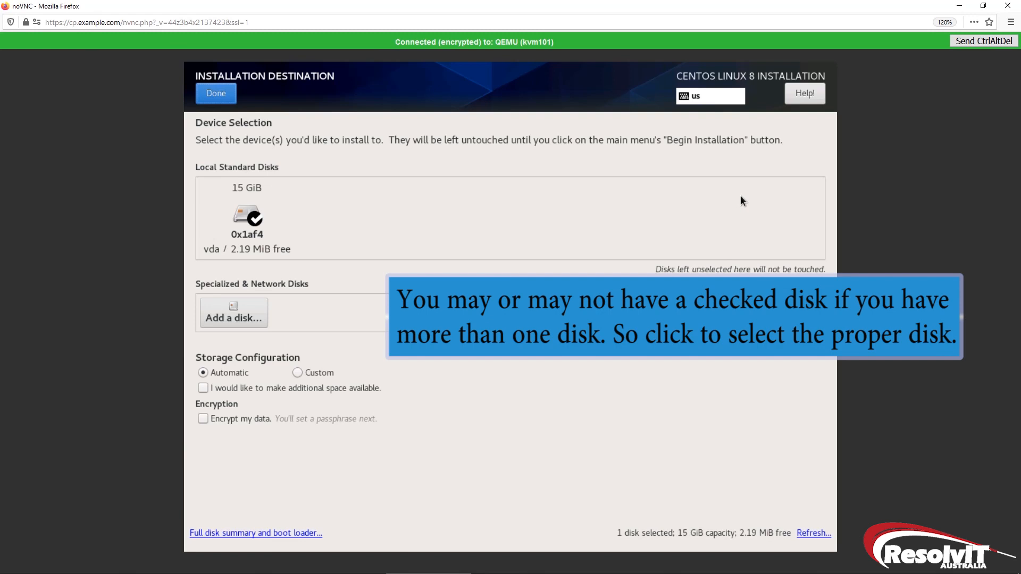
click(255, 217)
click(254, 216)
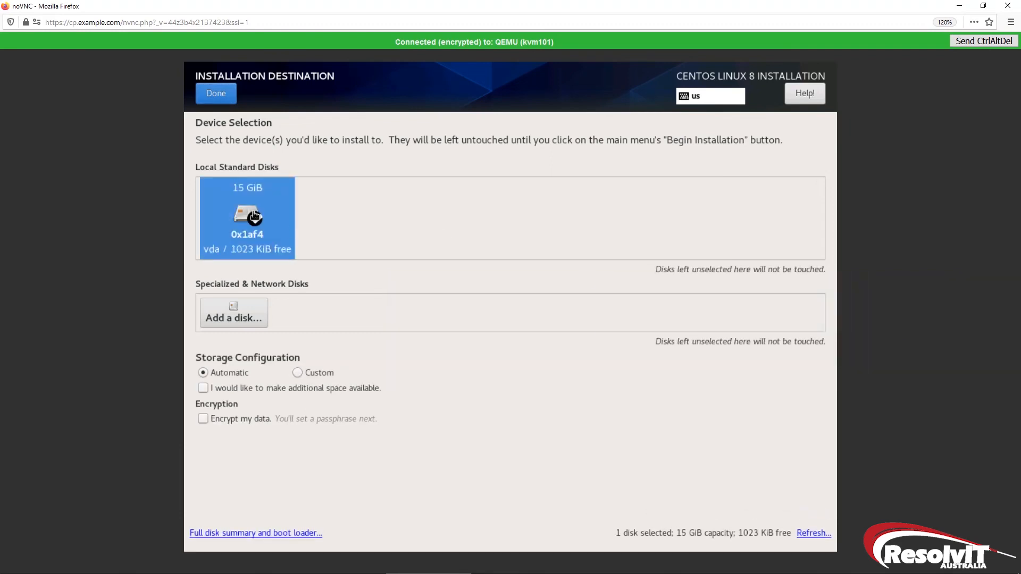
click(216, 95)
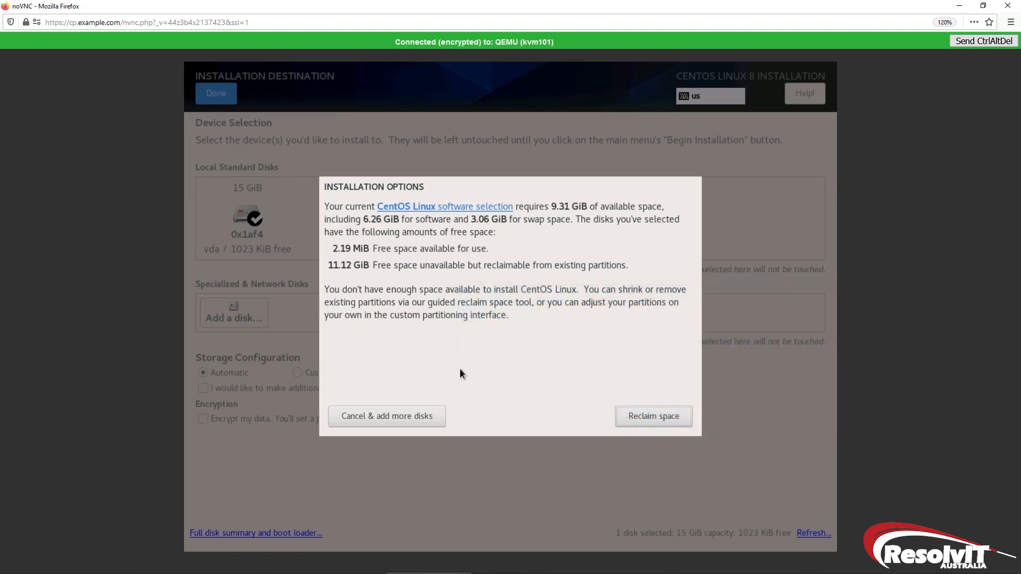
Step: Reclaim the disk space for the installation by marking all existing partitions on the 15 GiB disk for deletion
click(629, 415)
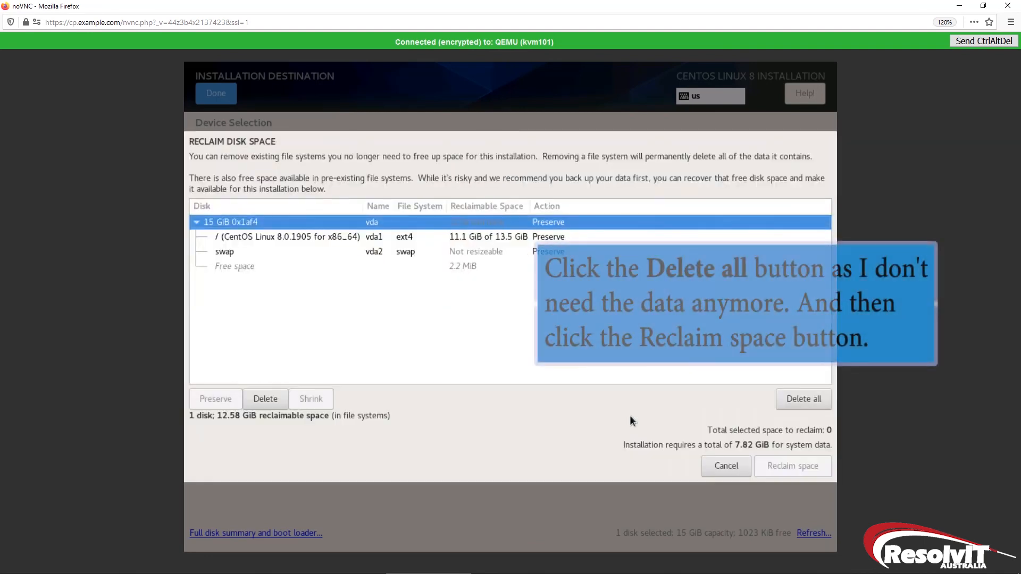
click(792, 404)
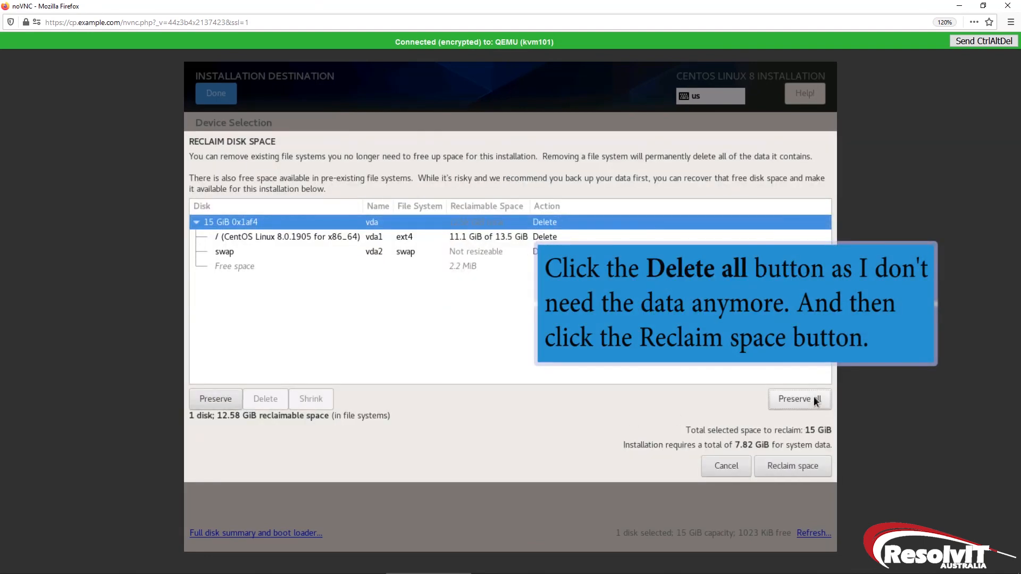
click(797, 465)
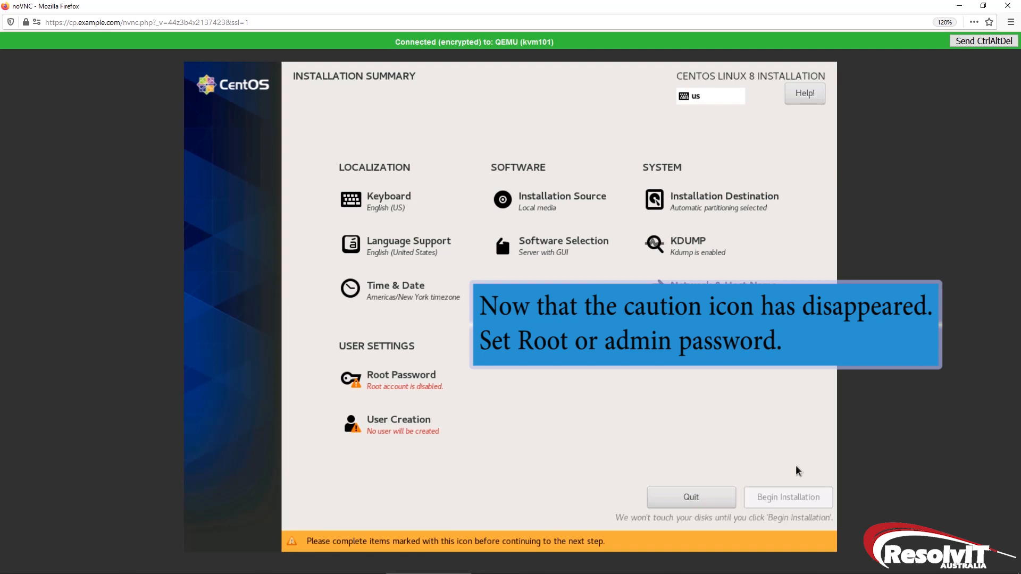
Step: Set the root password by entering it in the Root Password and Confirm fields, and accept it despite its weak rating
click(432, 390)
text(*******)
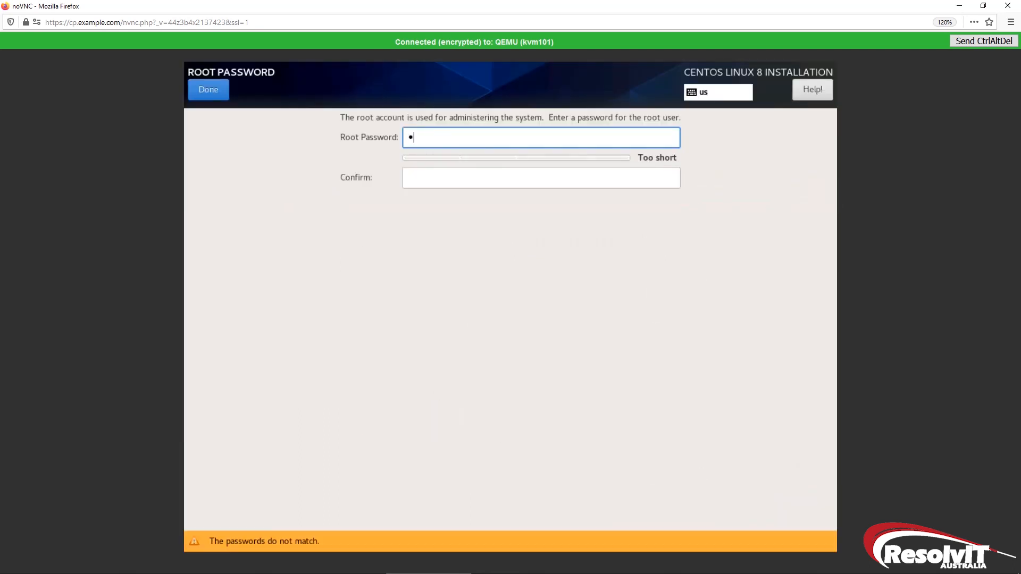
click(431, 173)
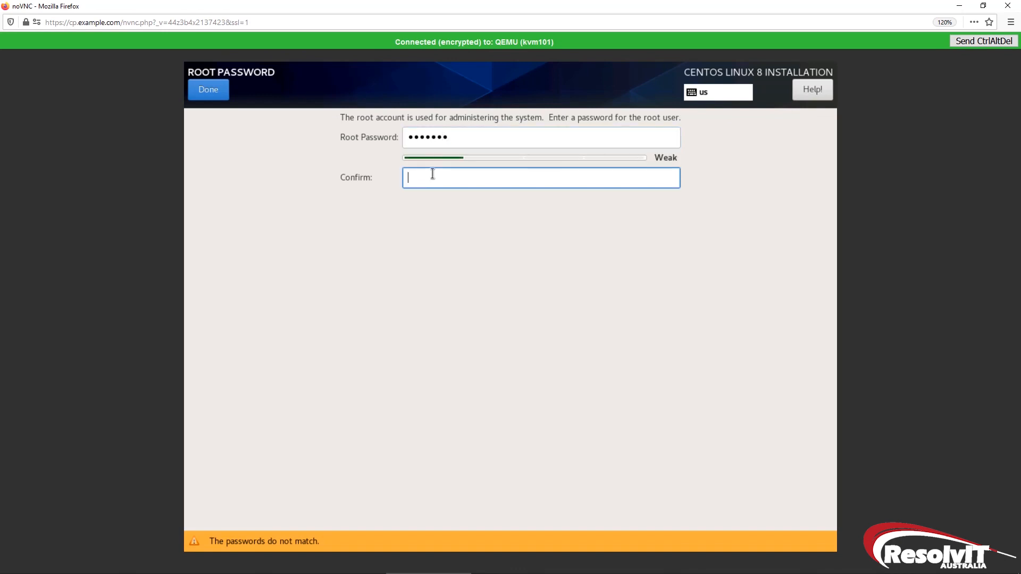
text(*******)
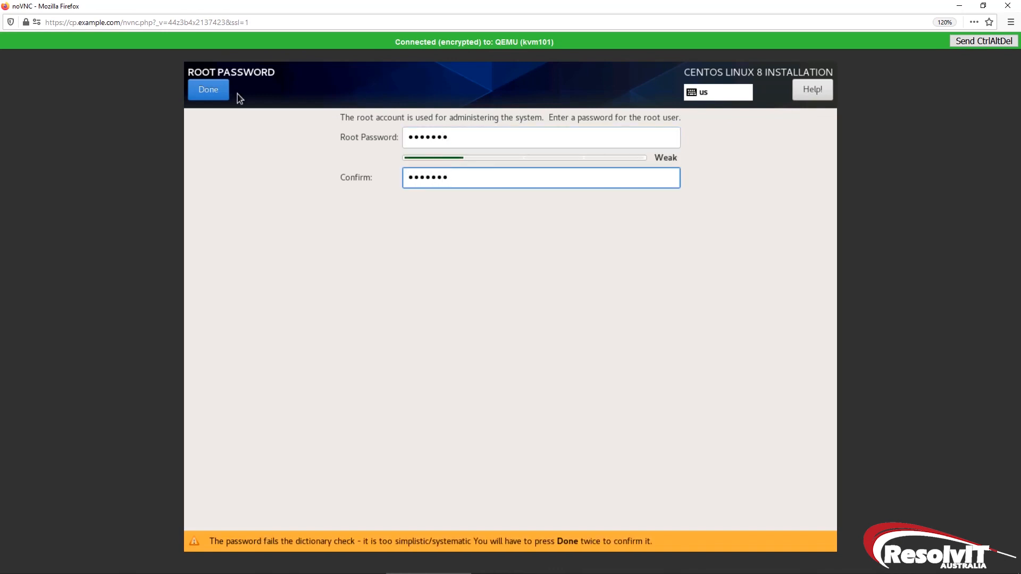
click(216, 88)
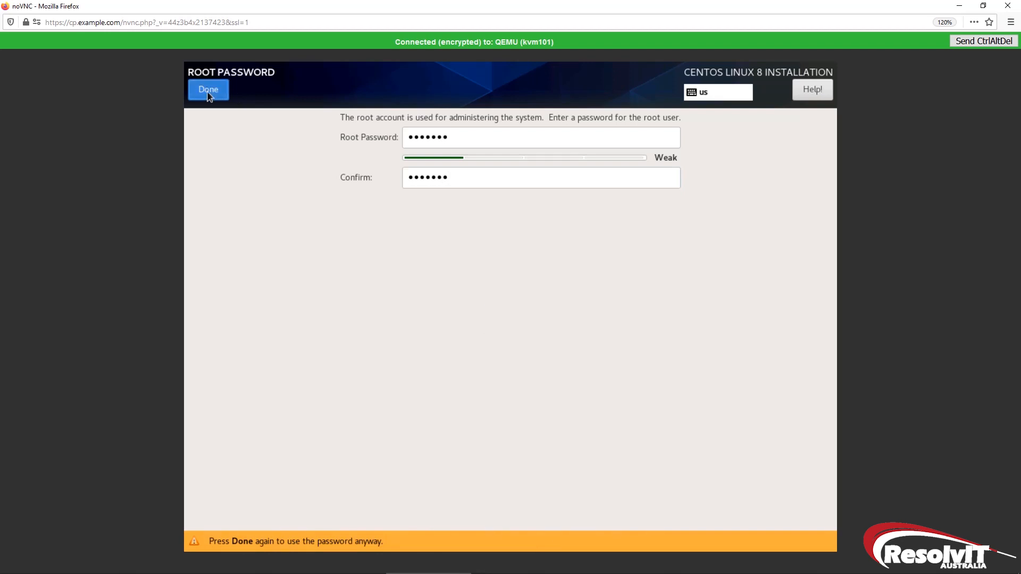
click(208, 93)
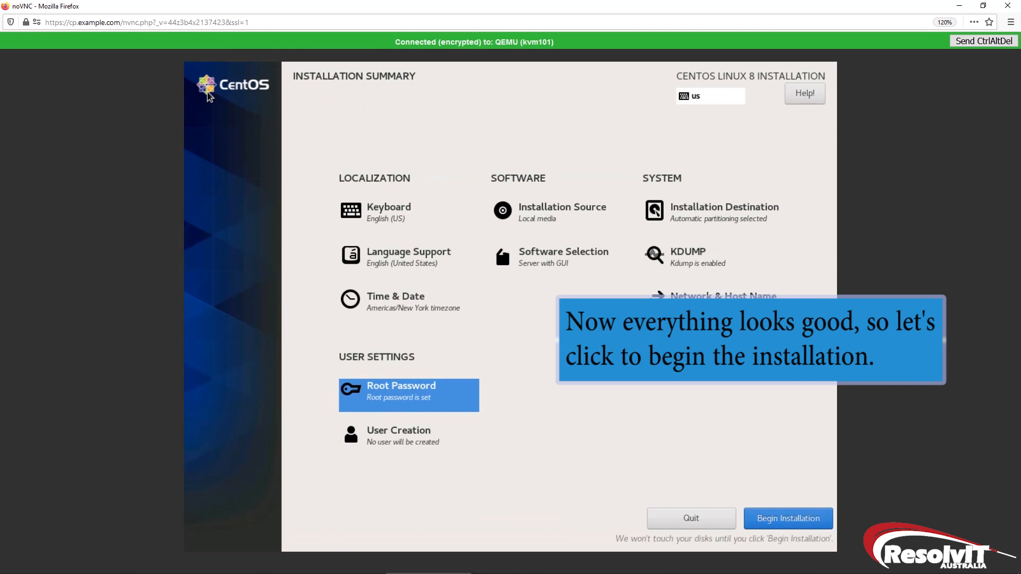
Step: Run the CentOS Linux 8 installation and reboot the system once it completes
click(768, 519)
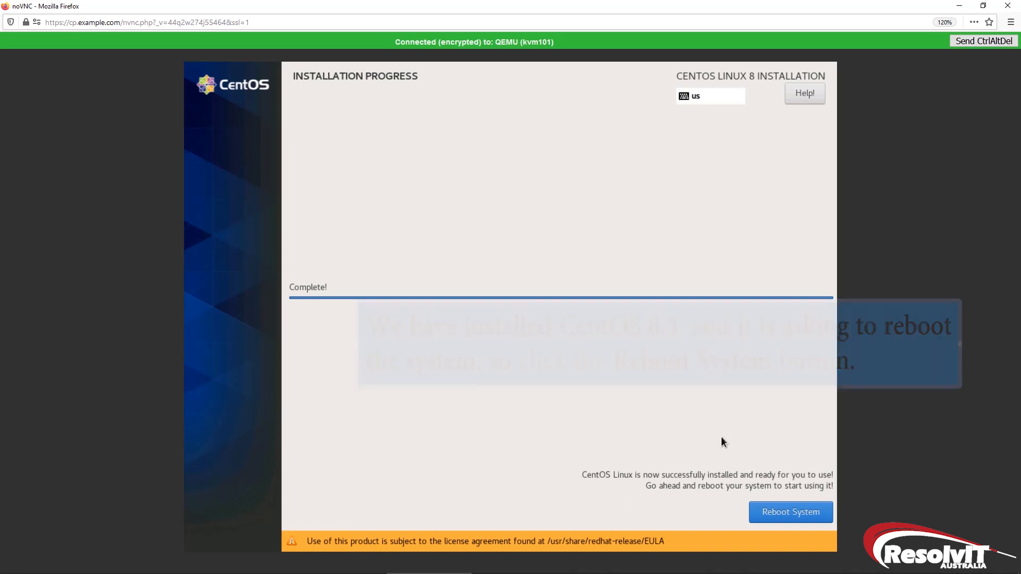
click(777, 512)
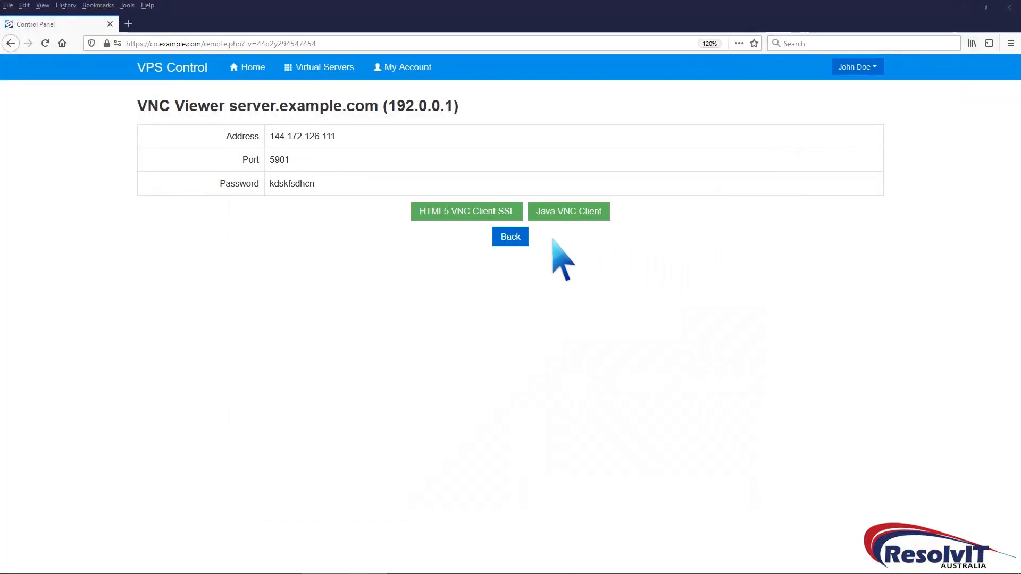
Step: Go back to the server's control page and set the boot order to (1) Hard Disk (2) CDROM
click(515, 236)
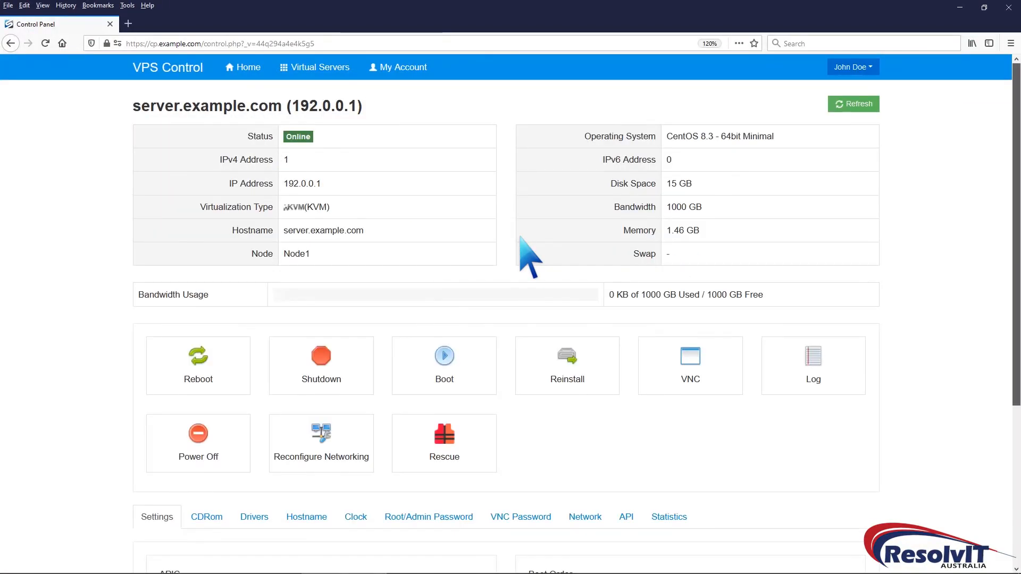
scroll(527, 253, down, 5)
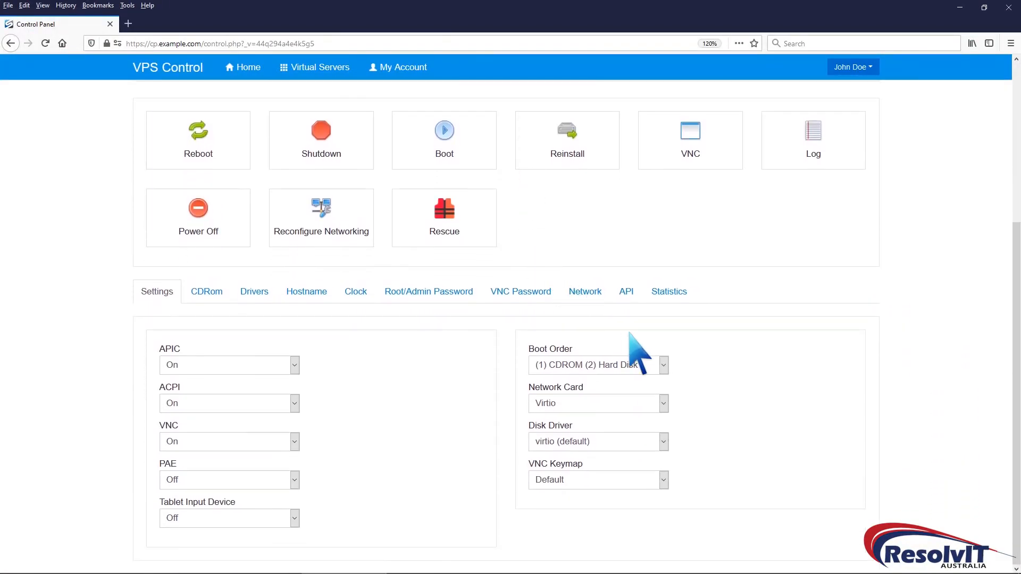
click(665, 366)
click(649, 378)
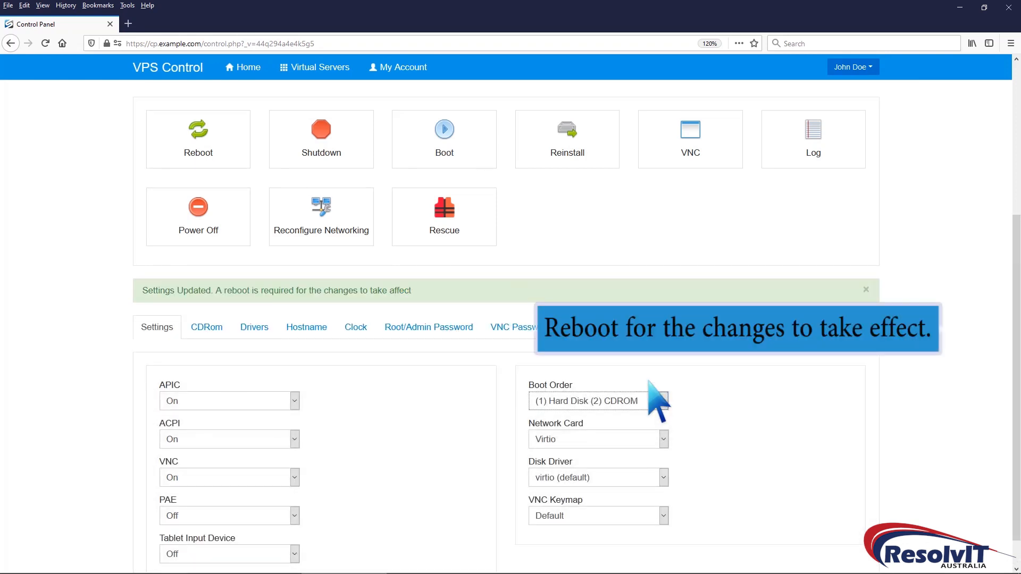
Step: Reboot the virtual server to apply the new boot order, and dismiss the completion message
click(207, 141)
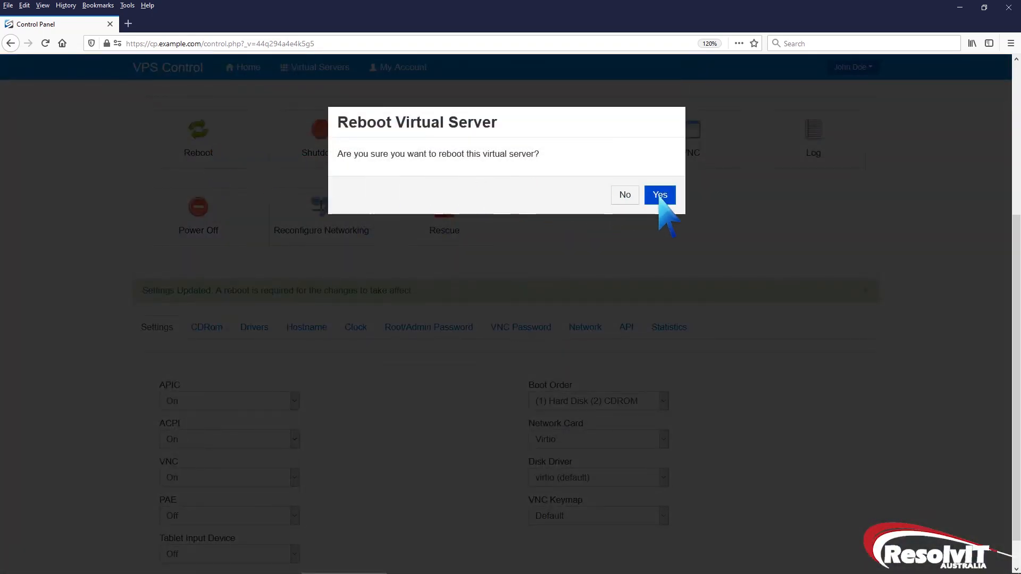
click(660, 194)
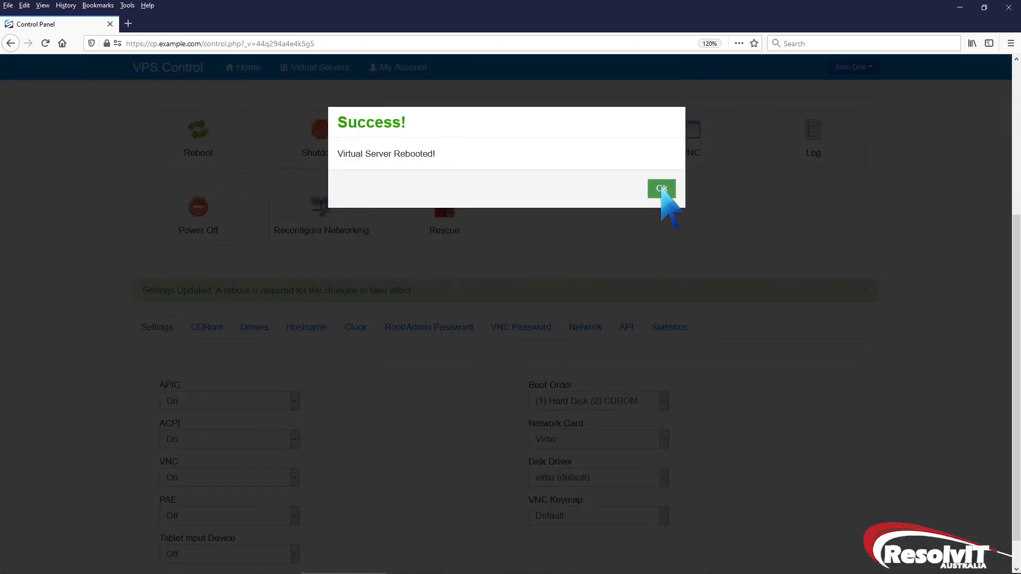
click(659, 190)
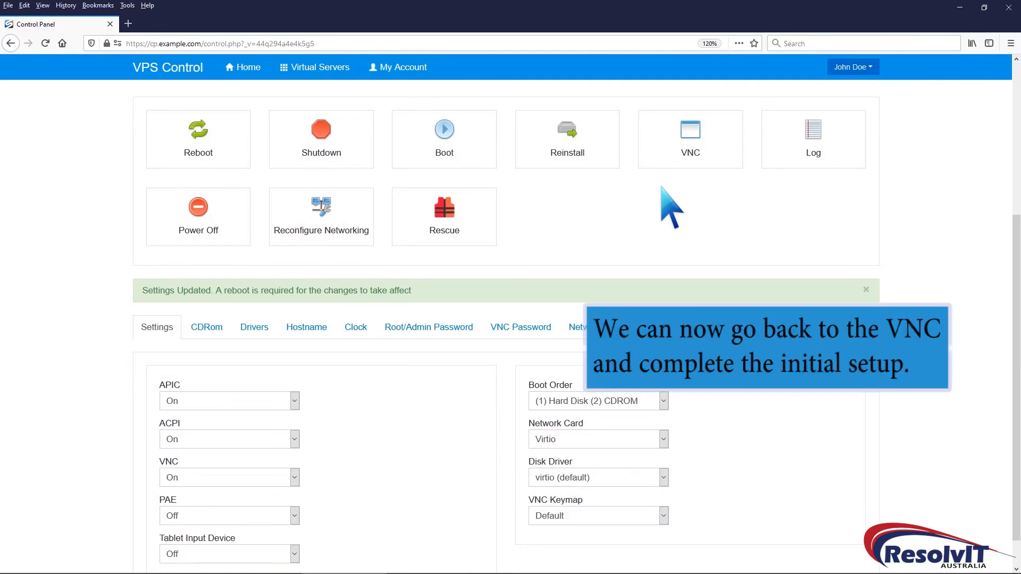
Step: Return to the VNC console and accept the CentOS 8 license agreement in the initial setup
click(690, 139)
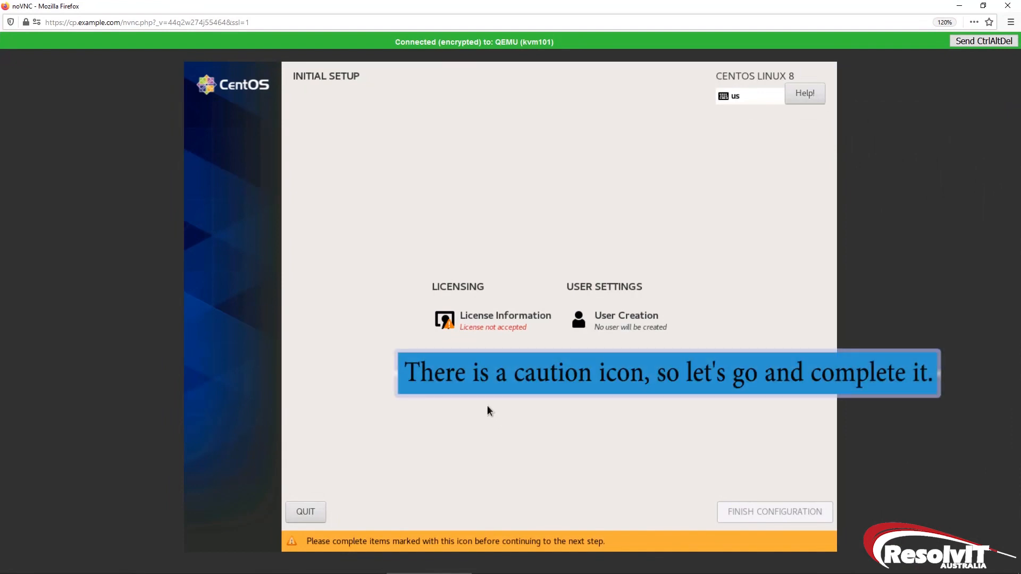
click(500, 327)
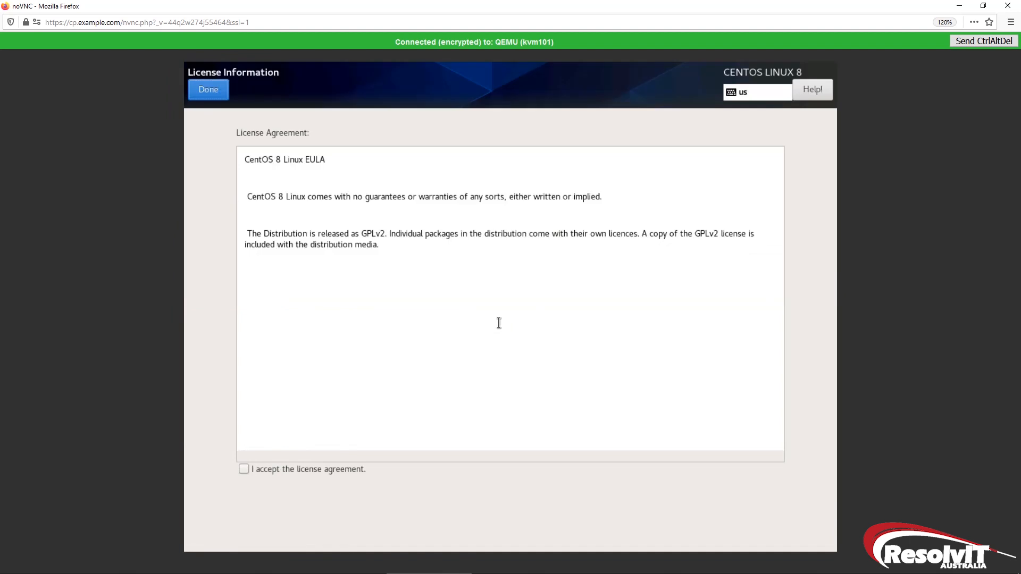
click(243, 468)
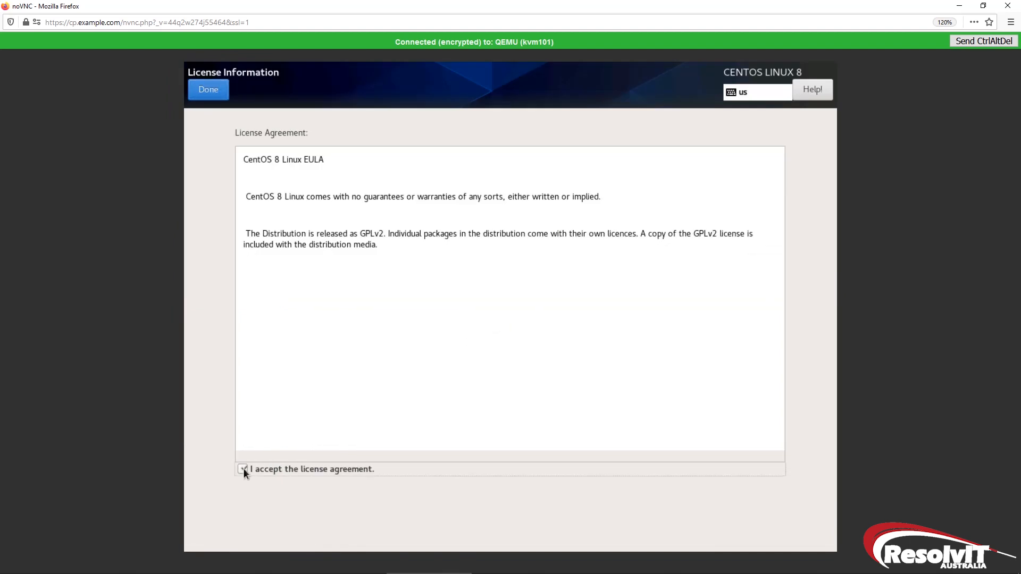
click(212, 90)
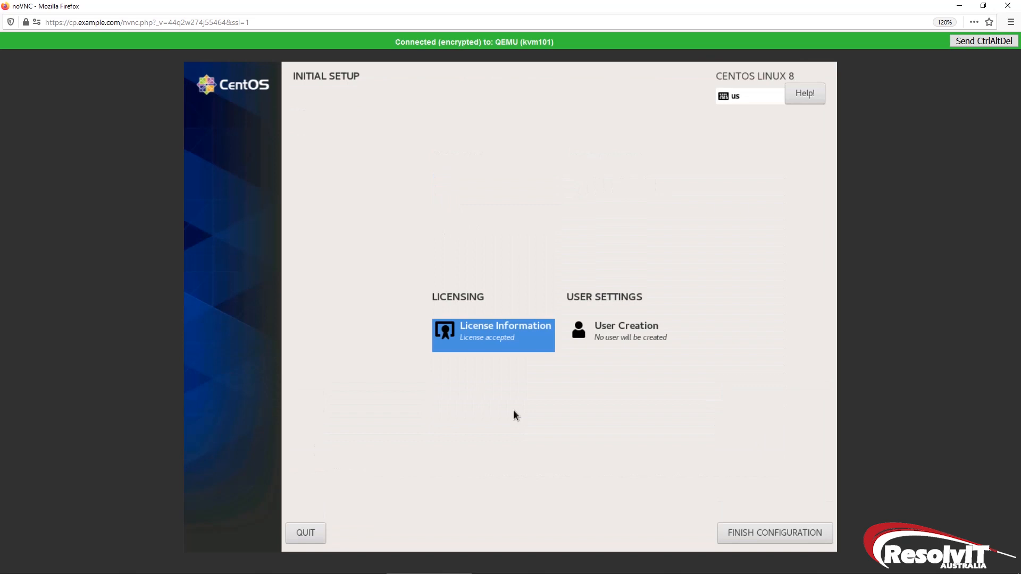
Step: Finish the initial setup configuration and continue past the Welcome page to the following setup pages
click(751, 531)
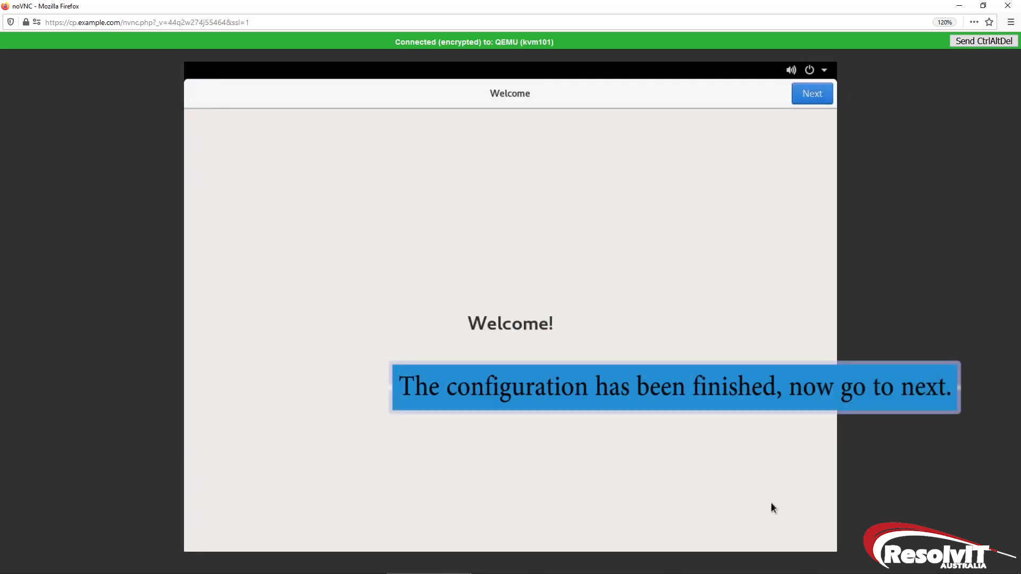
click(810, 97)
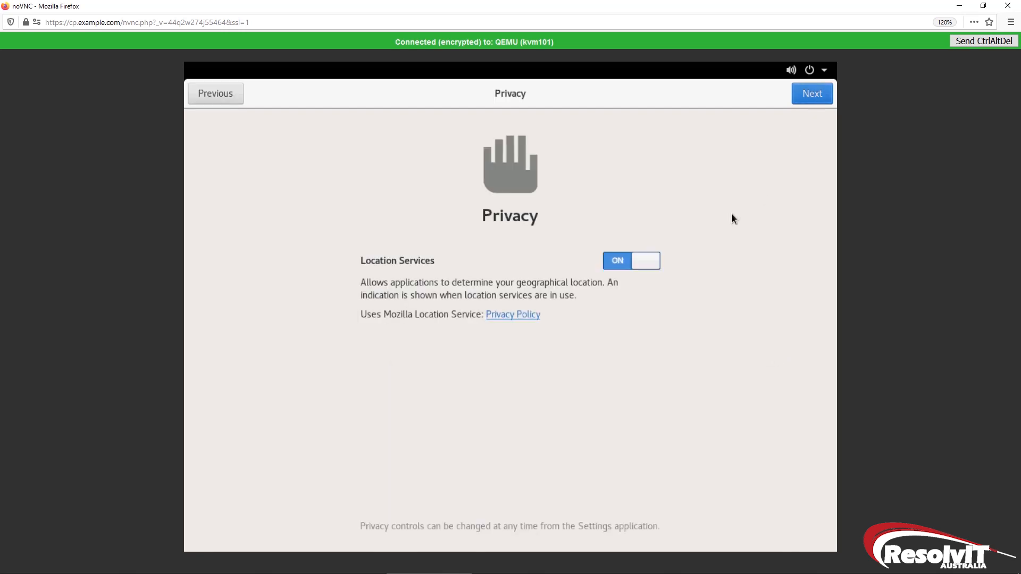
Step: Turn off Location Services on the Privacy page and skip connecting any online accounts
click(648, 265)
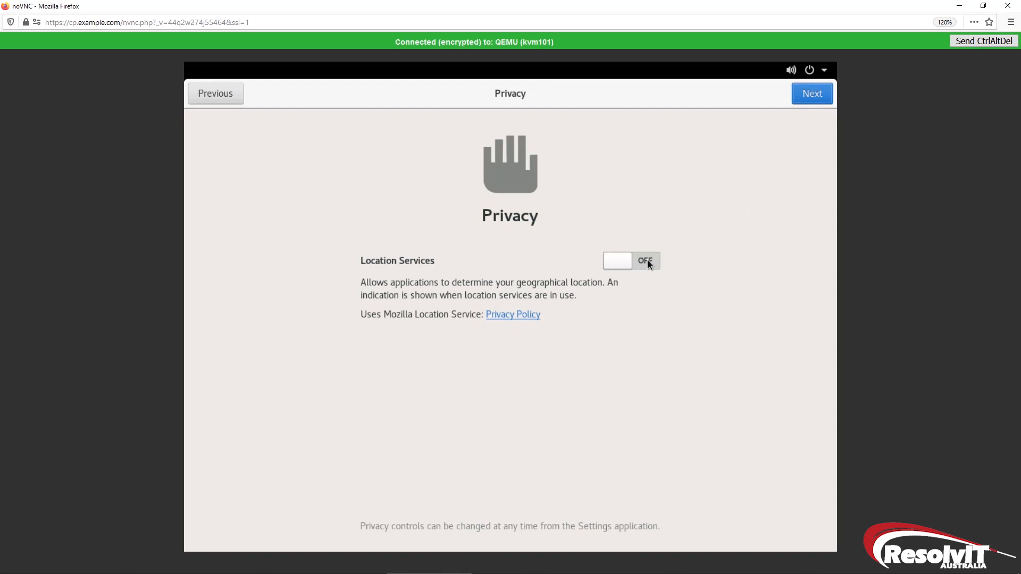
click(813, 94)
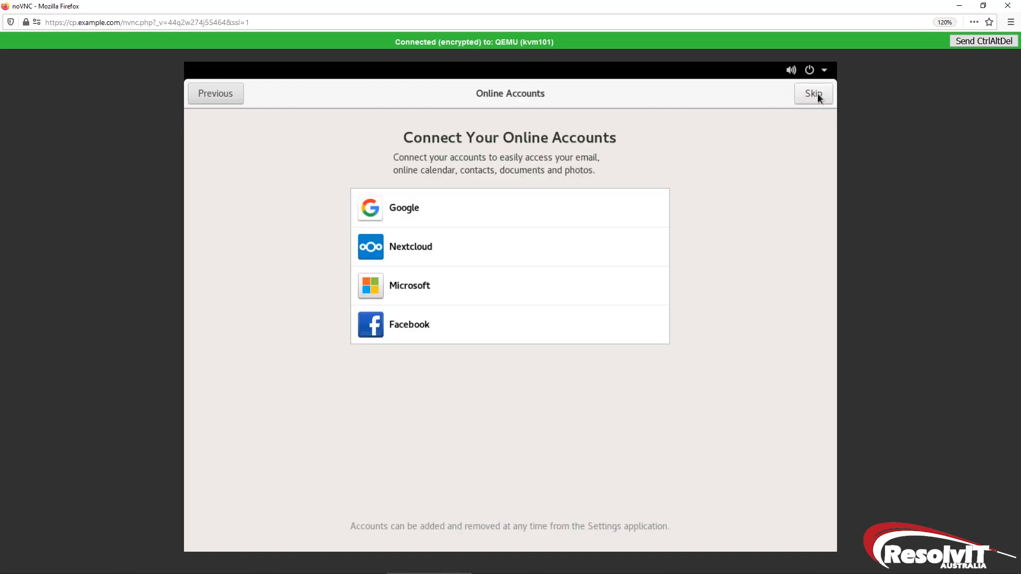
click(814, 95)
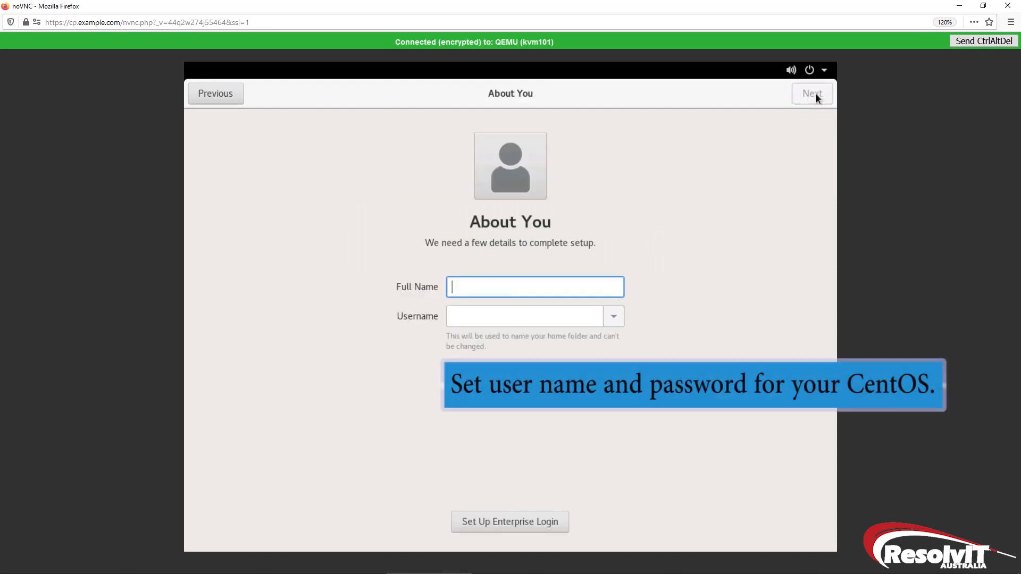
Step: Enter the user's full name on the About You page, accept the suggested username, and continue to the password page
text(J)
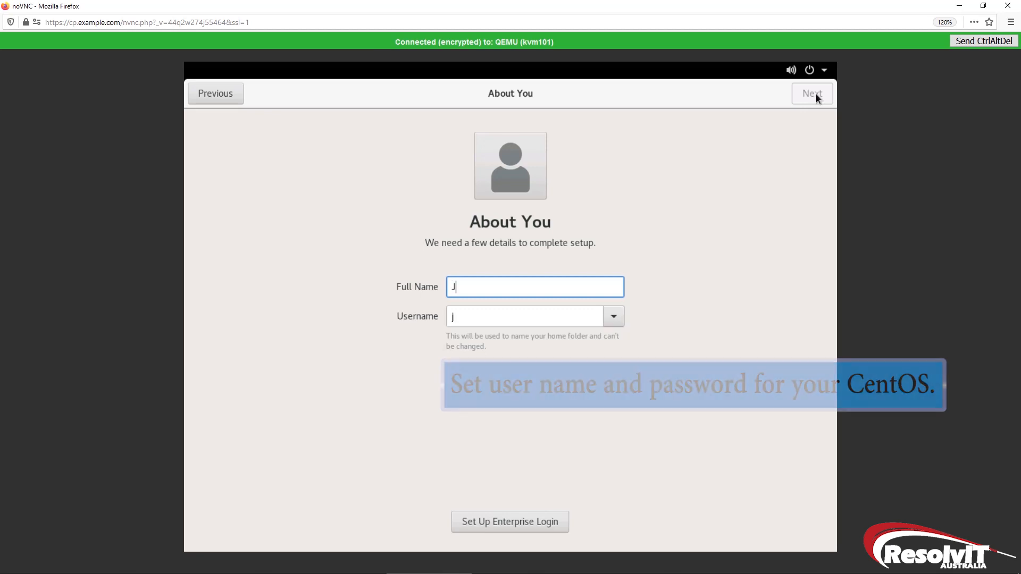
text(ohn Doe)
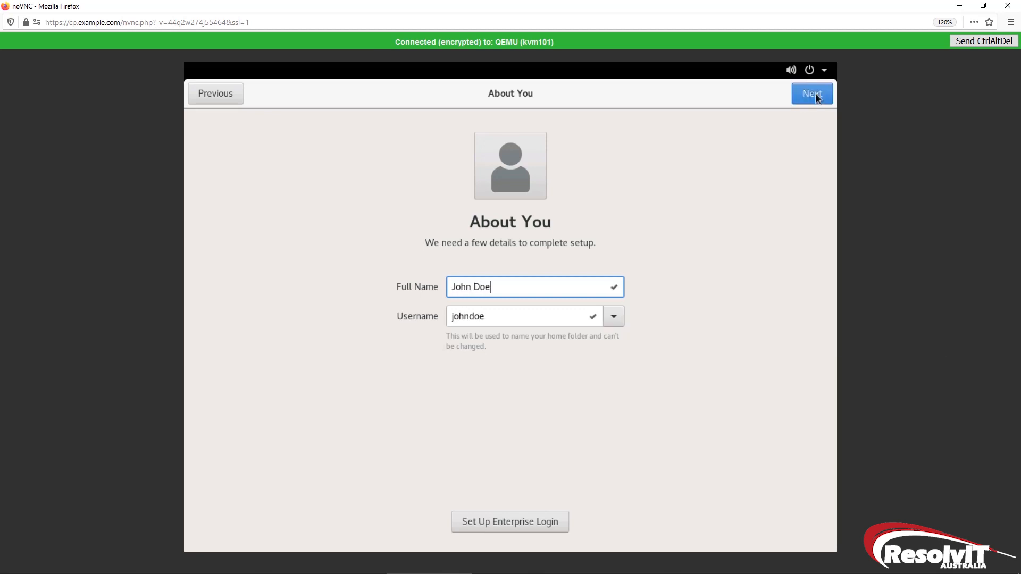
click(813, 94)
Step: Enter and confirm the new user's account password, and submit it to continue the setup
text(*****)
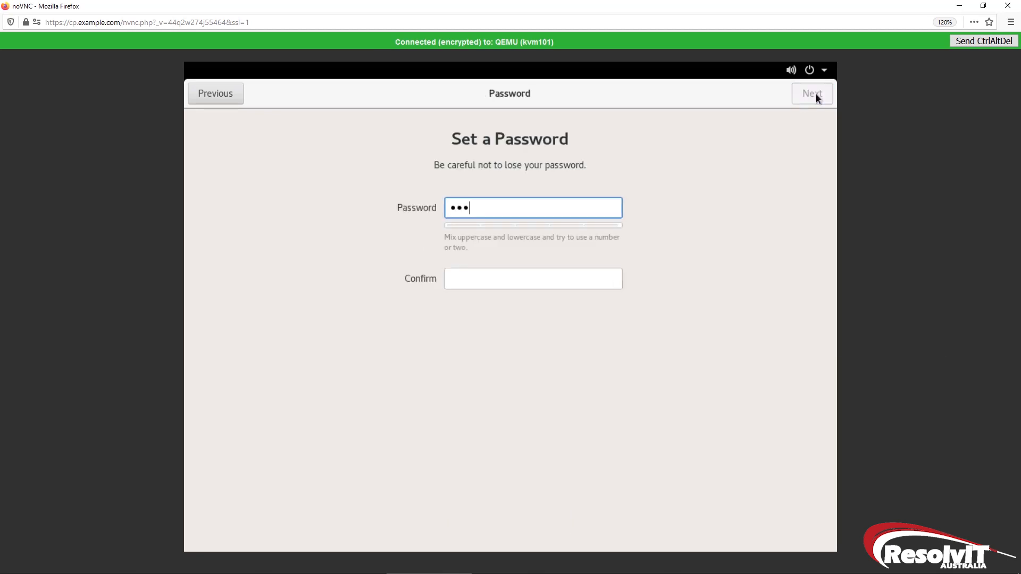
text(**)
click(516, 274)
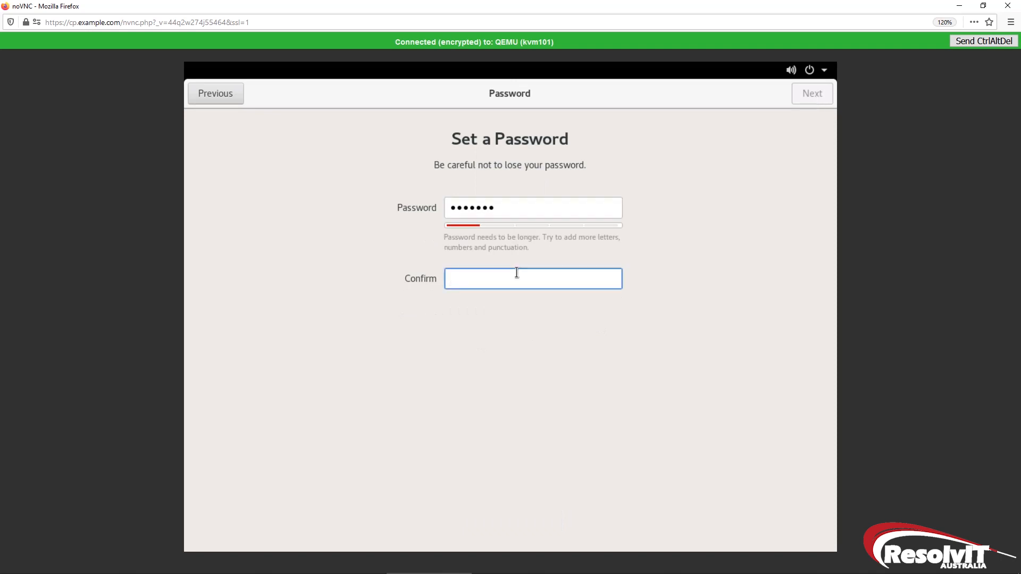
text(*******)
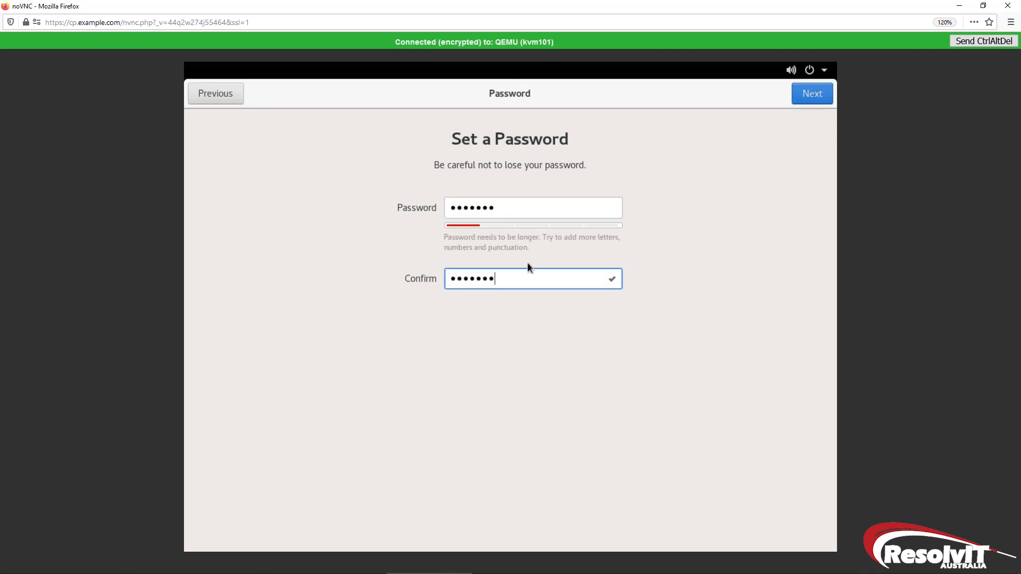
click(817, 94)
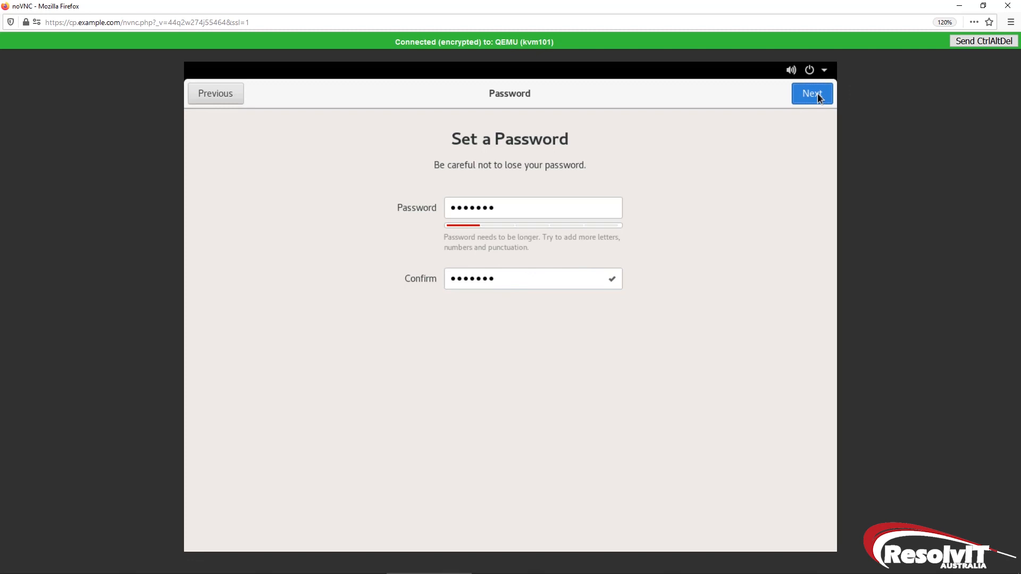